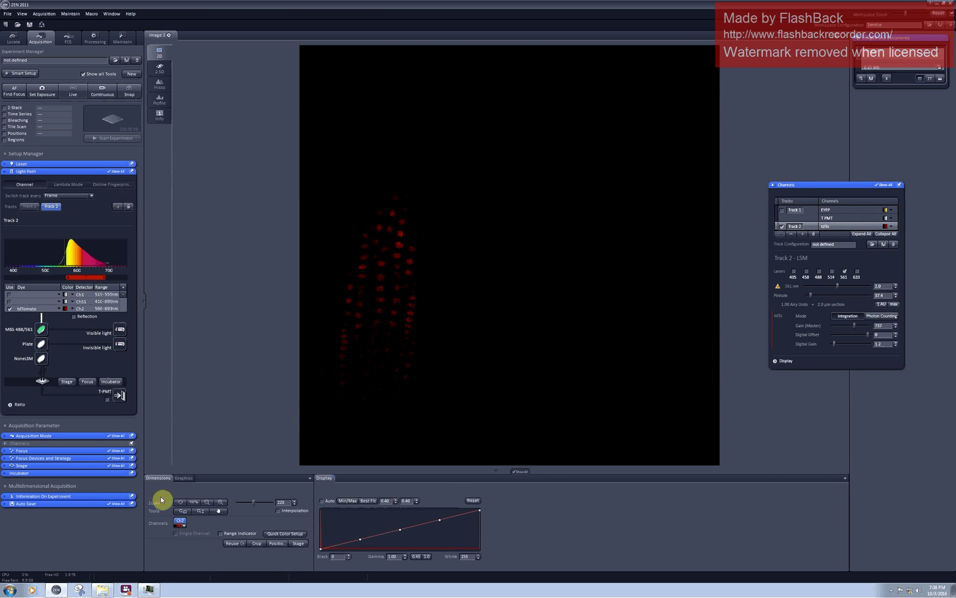
- Collapse Light Path and float the Acquisition Mode settings in their own window beside the image
{"action": "left_click", "coordinate": [221, 504]}
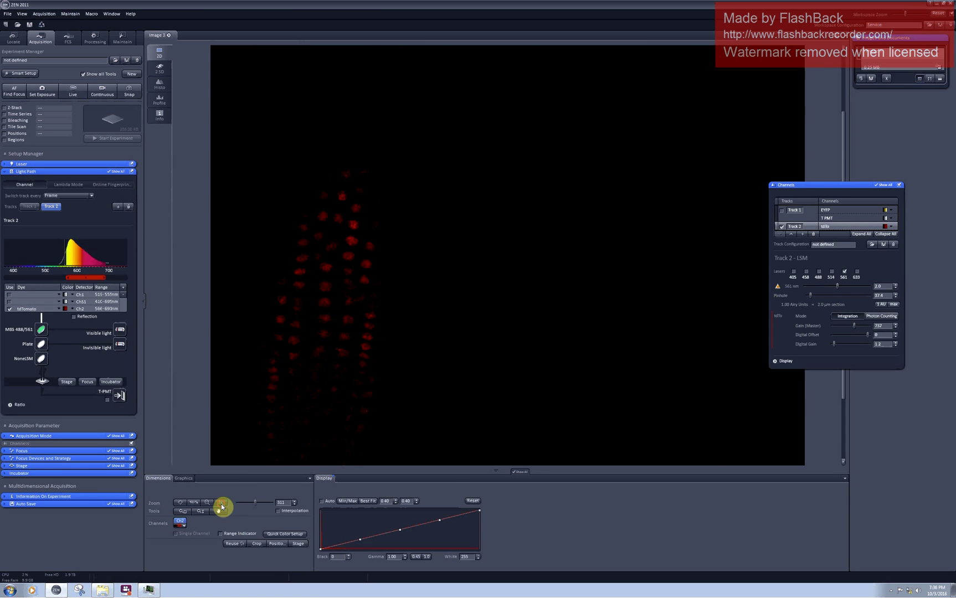
{"action": "left_click", "coordinate": [207, 502]}
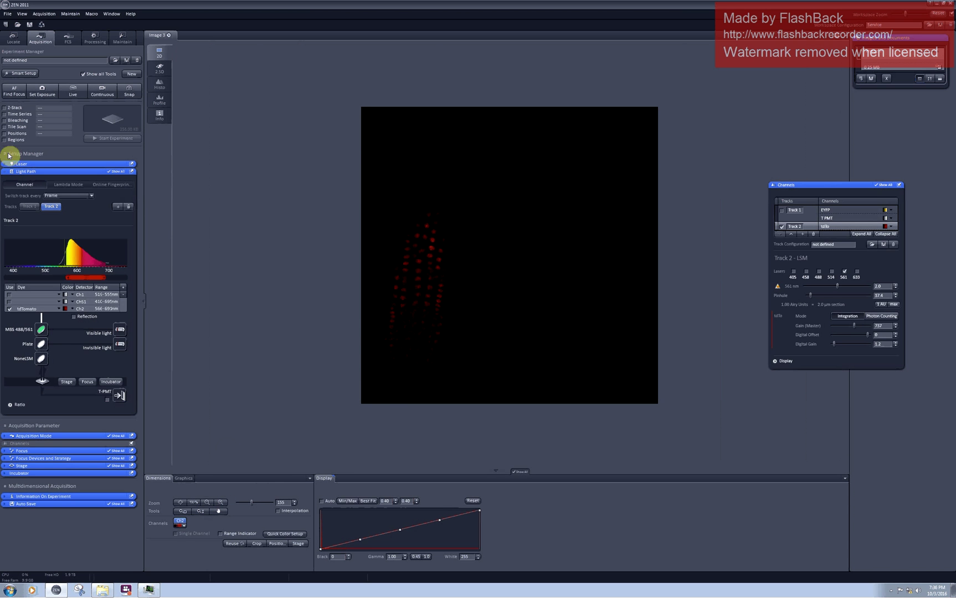
{"action": "left_click", "coordinate": [2, 172]}
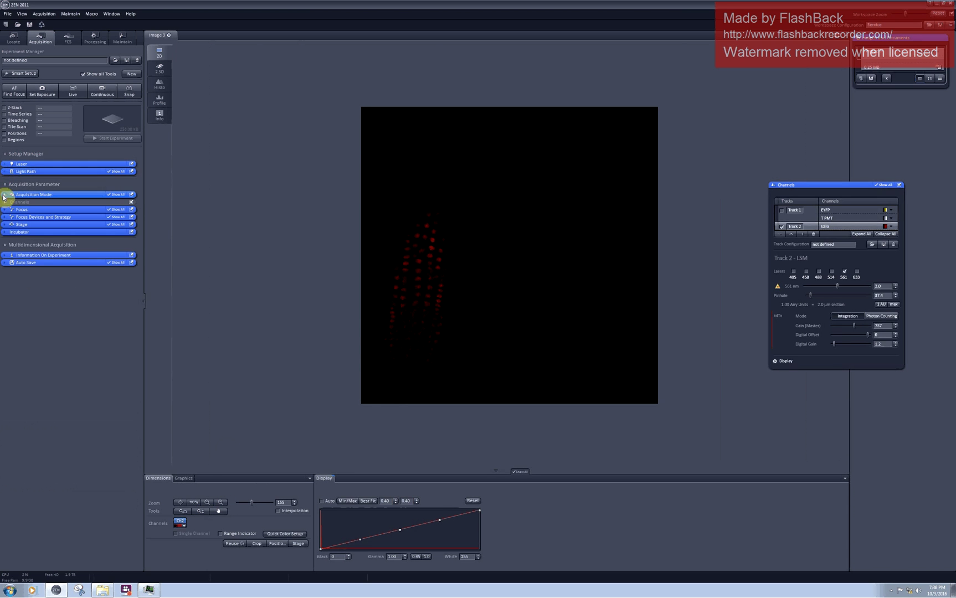
{"action": "left_click", "coordinate": [6, 194]}
{"action": "left_click", "coordinate": [132, 195]}
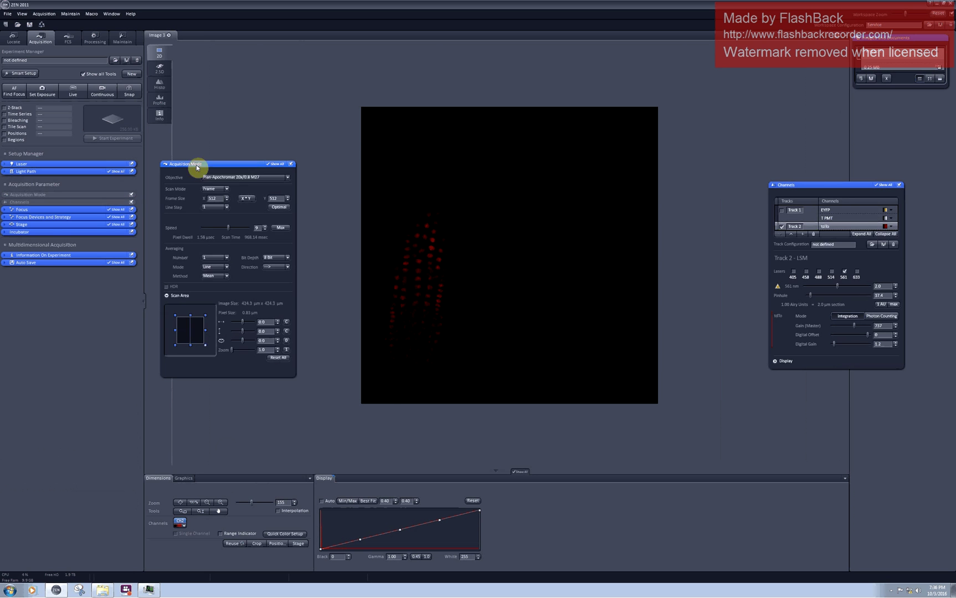
- Try the 512 x 512 preset and the objective's optimal frame size
{"action": "left_click", "coordinate": [252, 201]}
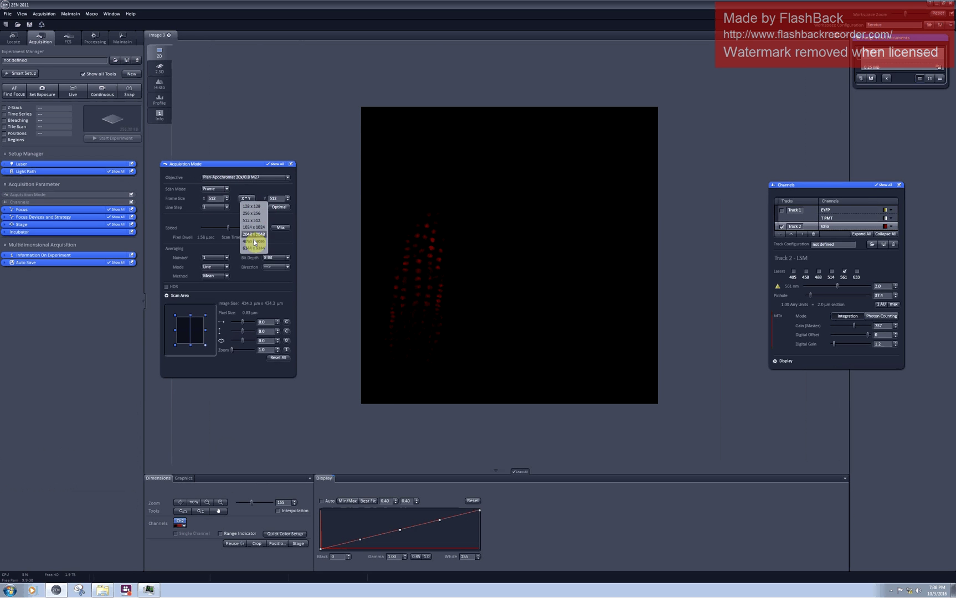
{"action": "left_click", "coordinate": [291, 214]}
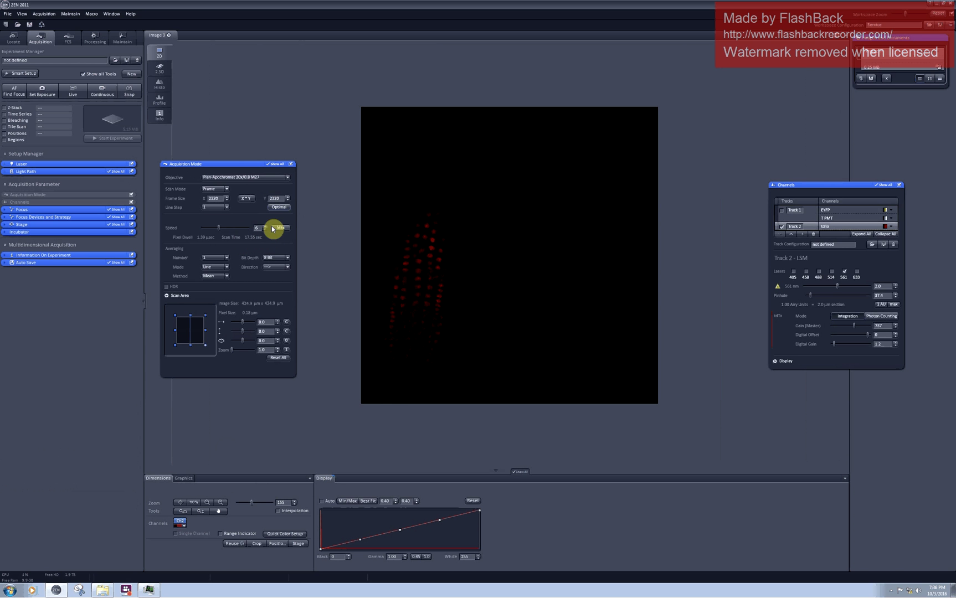
{"action": "left_click", "coordinate": [242, 200]}
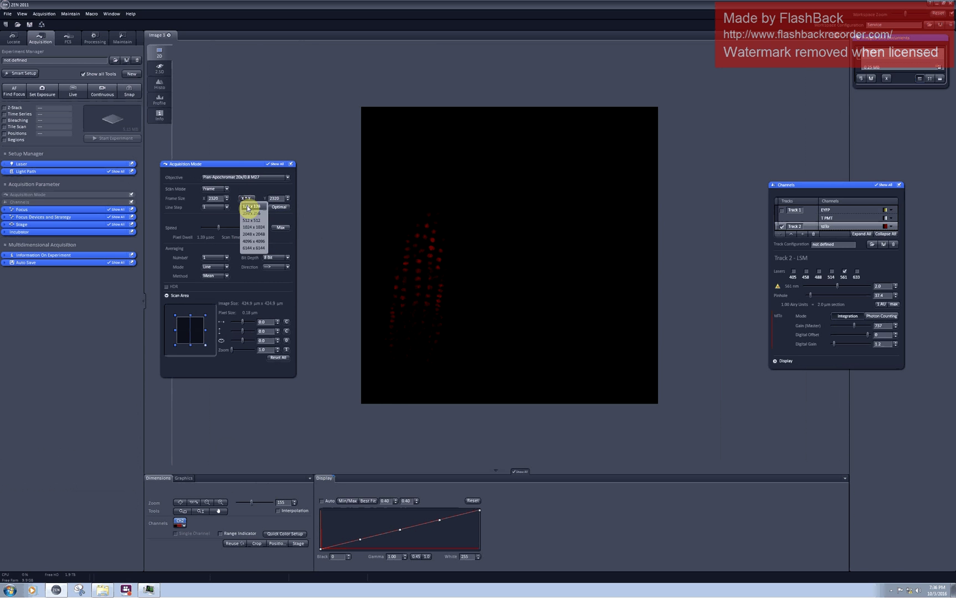
{"action": "left_click", "coordinate": [260, 252]}
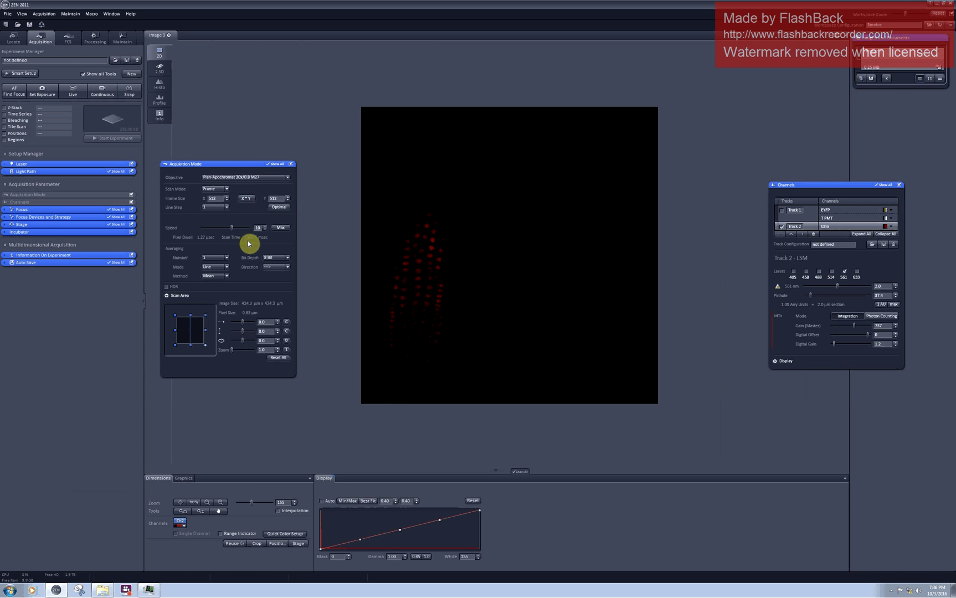
{"action": "left_click", "coordinate": [278, 208]}
{"action": "left_click", "coordinate": [277, 198]}
{"action": "left_click", "coordinate": [215, 198]}
{"action": "left_click", "coordinate": [215, 198]}
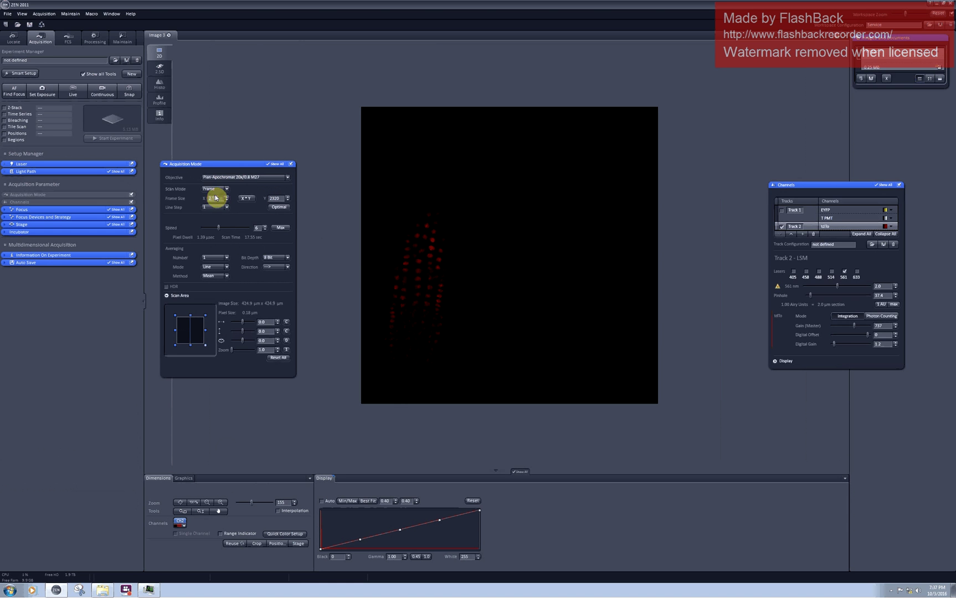
- Set the frame size to 1024 x 1024 and rescan the root nuclei, Live then Continuous
{"action": "left_click", "coordinate": [249, 203]}
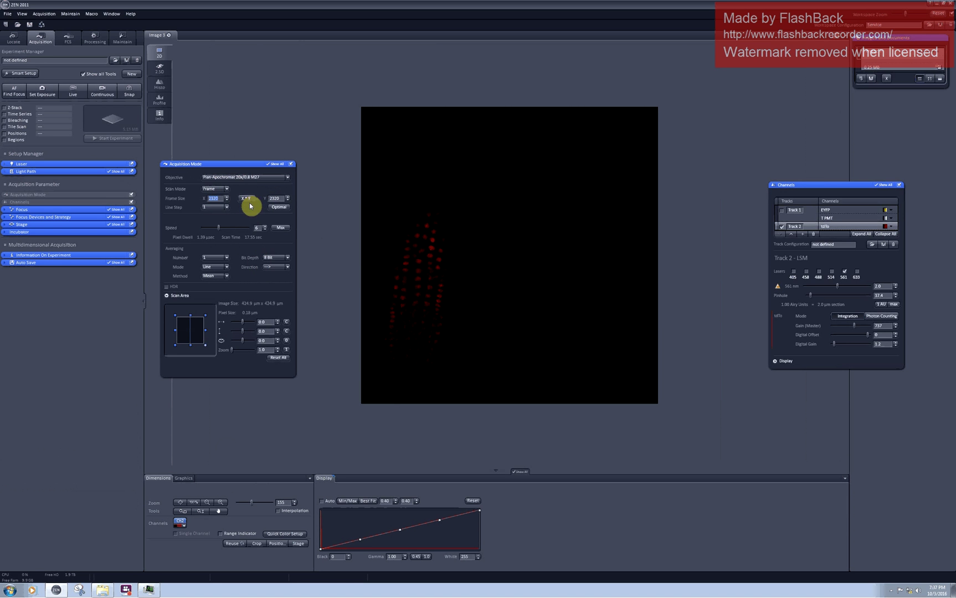
{"action": "left_click", "coordinate": [247, 201]}
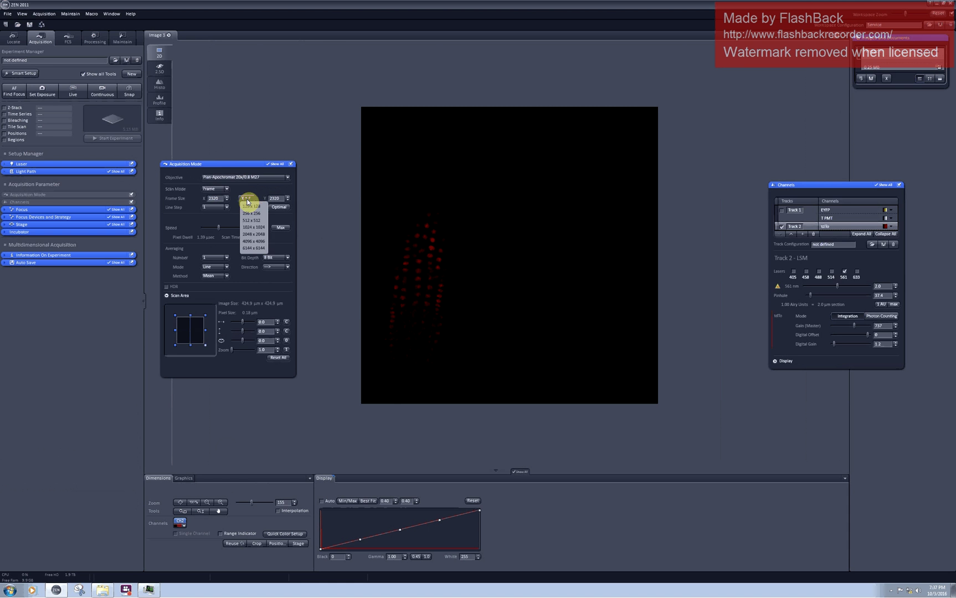
{"action": "left_click", "coordinate": [252, 229]}
{"action": "left_click", "coordinate": [72, 92]}
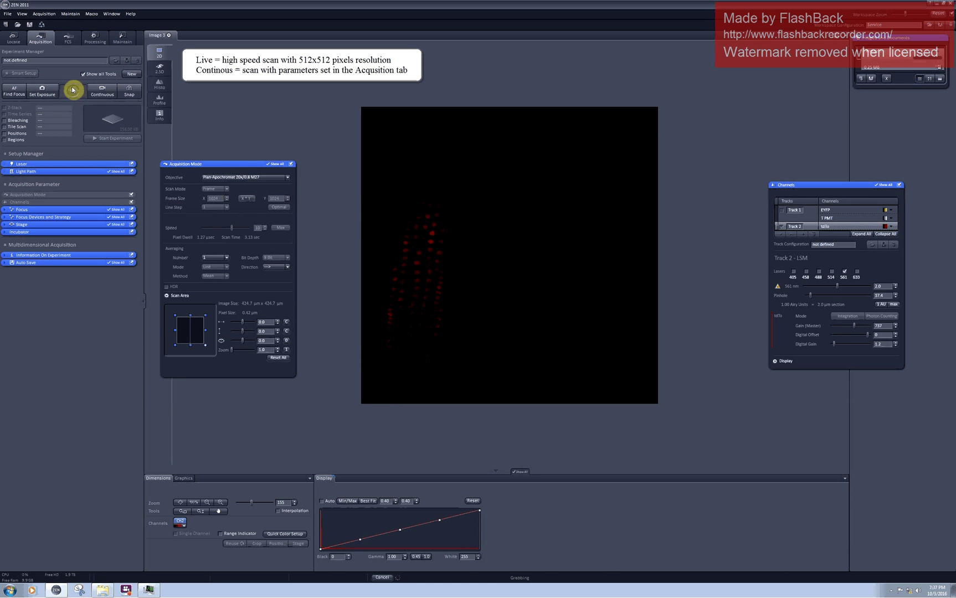
{"action": "left_click", "coordinate": [101, 96]}
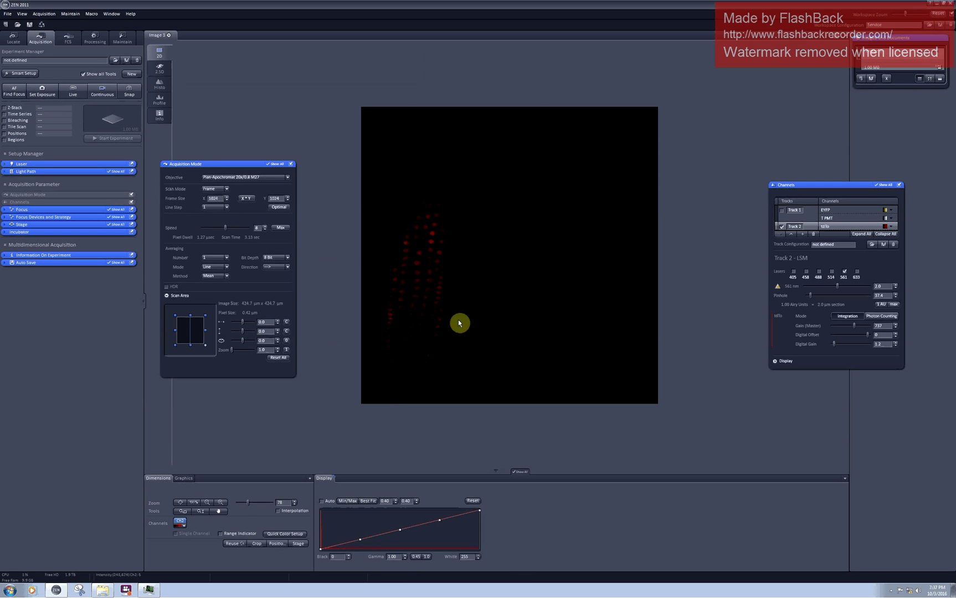
- Crop a tall scan area over the left root and rotate it to -5.6° (zoom 1.2)
{"action": "left_click", "coordinate": [257, 543]}
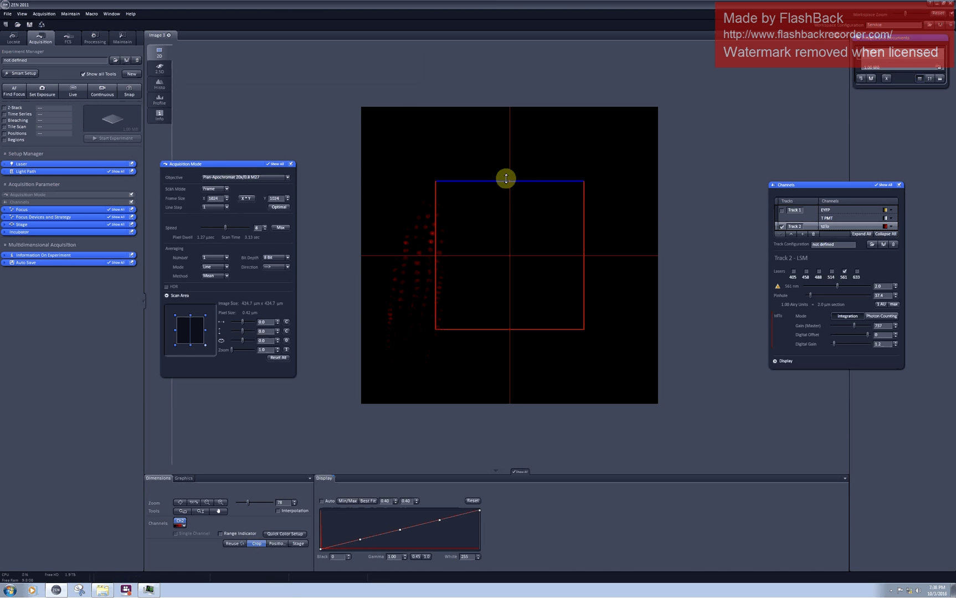
{"action": "left_click_drag", "start_coordinate": [506, 180], "coordinate": [508, 130]}
{"action": "left_click_drag", "start_coordinate": [570, 214], "coordinate": [484, 232]}
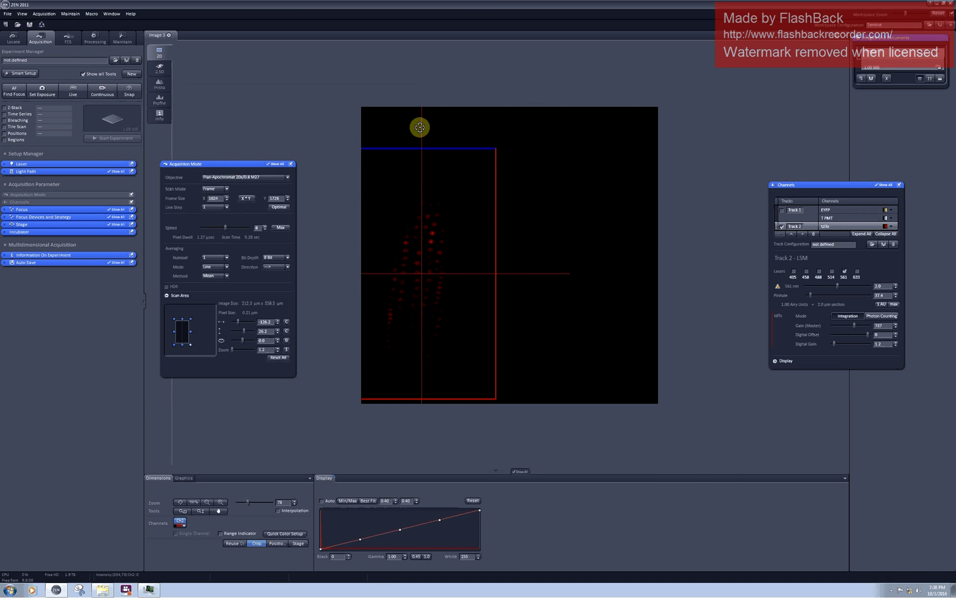
{"action": "left_click_drag", "start_coordinate": [419, 127], "coordinate": [444, 58]}
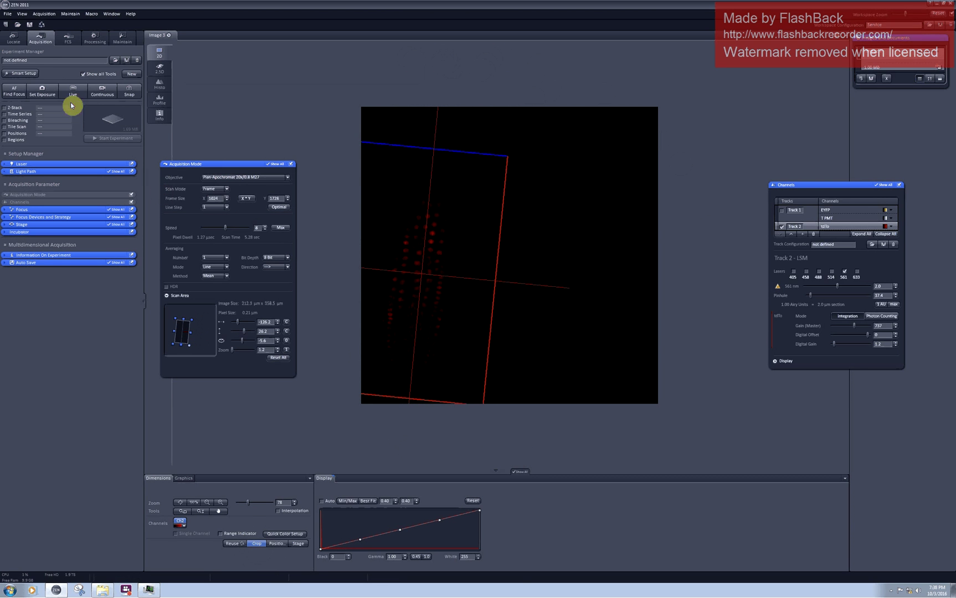
- Scan the cropped area continuously and switch the scan direction to bidirectional
{"action": "left_click", "coordinate": [105, 93]}
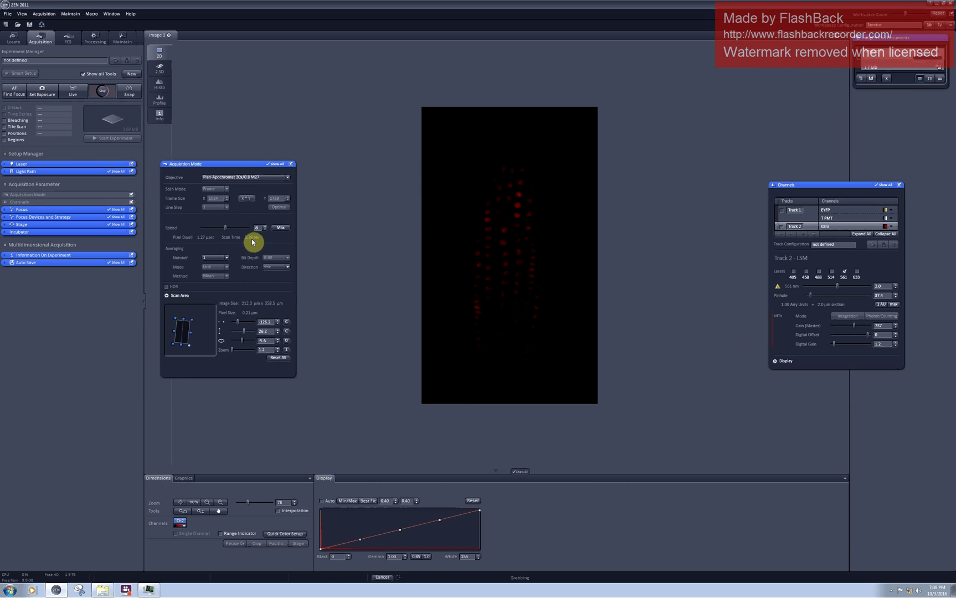
{"action": "left_click", "coordinate": [272, 268]}
{"action": "left_click", "coordinate": [273, 283]}
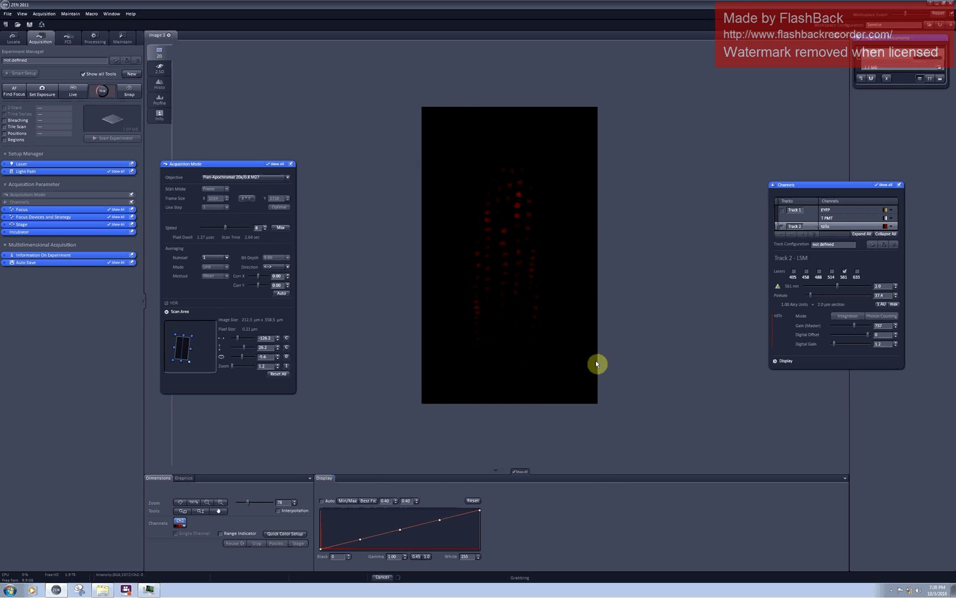
- Lower the scan speed from maximum and set averaging to 4
{"action": "left_click", "coordinate": [221, 502]}
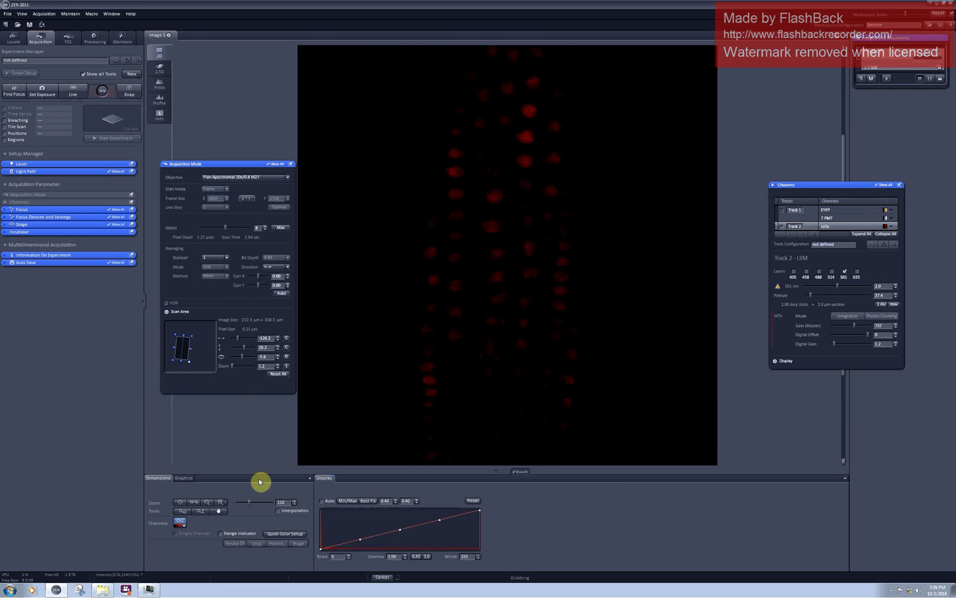
{"action": "left_click", "coordinate": [207, 502]}
{"action": "left_click", "coordinate": [282, 228]}
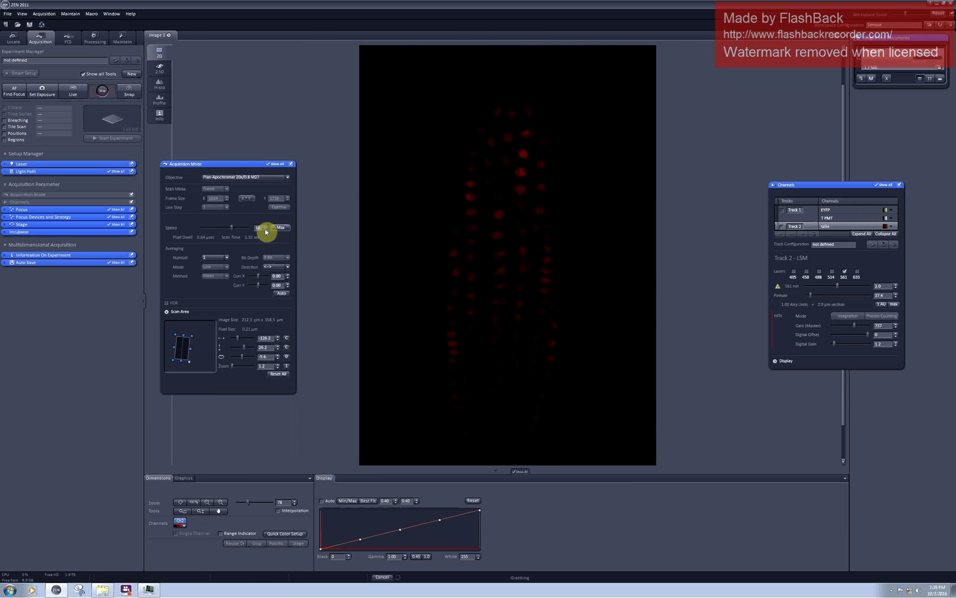
{"action": "left_click", "coordinate": [265, 229]}
{"action": "left_click", "coordinate": [264, 229]}
{"action": "left_click", "coordinate": [216, 258]}
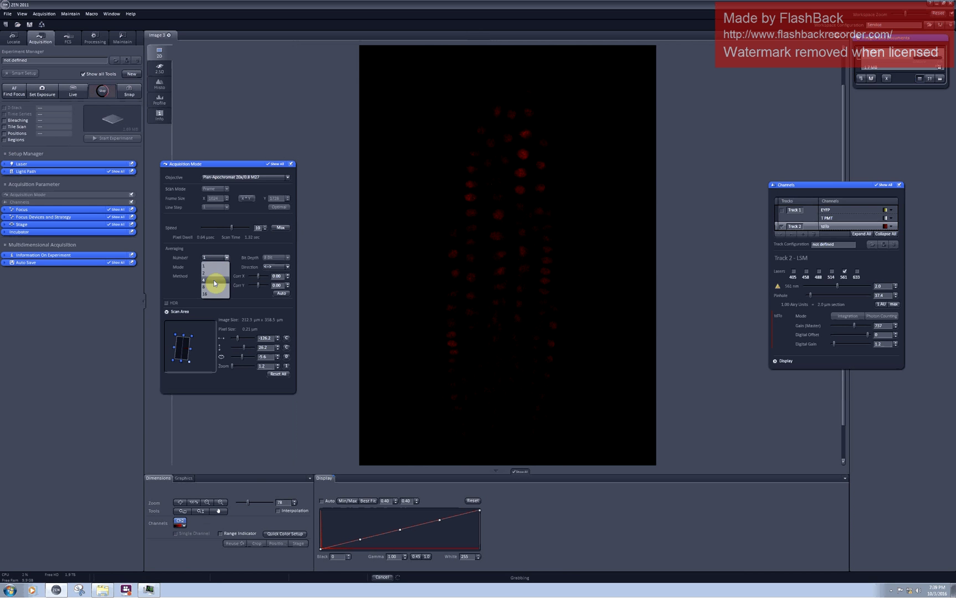
{"action": "left_click", "coordinate": [215, 281]}
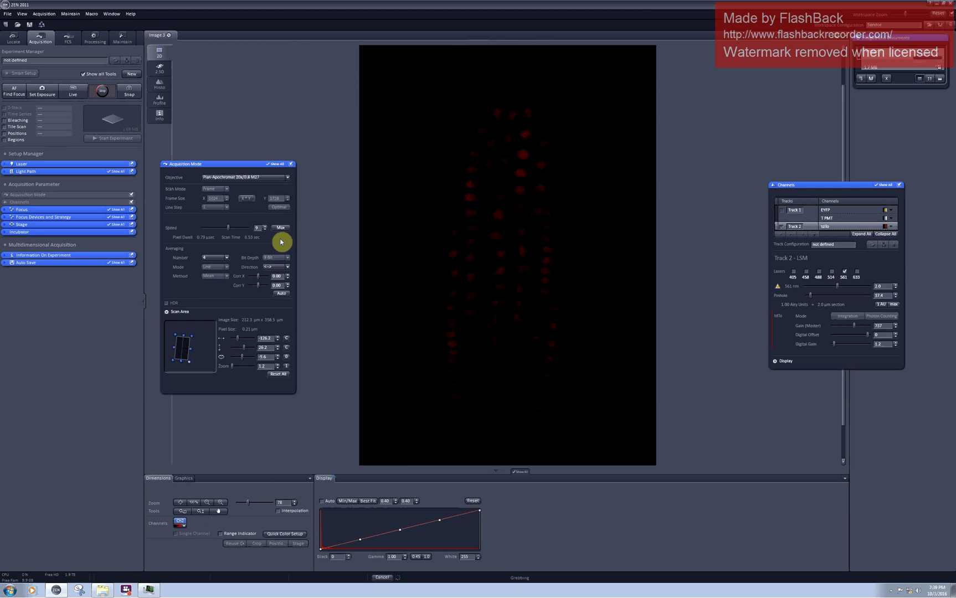
- Scan continuously with Track 1 instead of Track 2 in Split view, showing Track 1's channel settings
{"action": "left_click", "coordinate": [782, 226]}
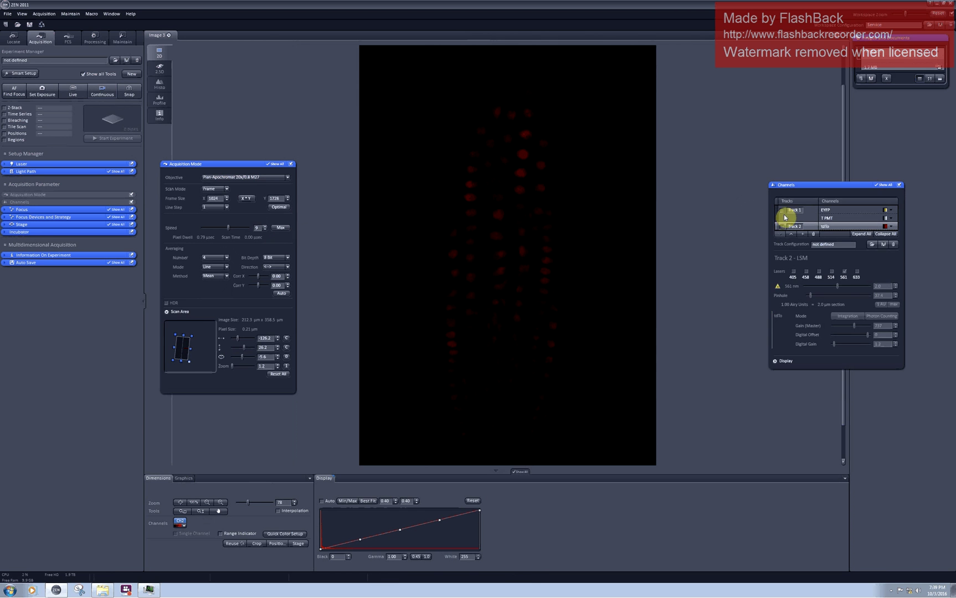
{"action": "left_click", "coordinate": [781, 212]}
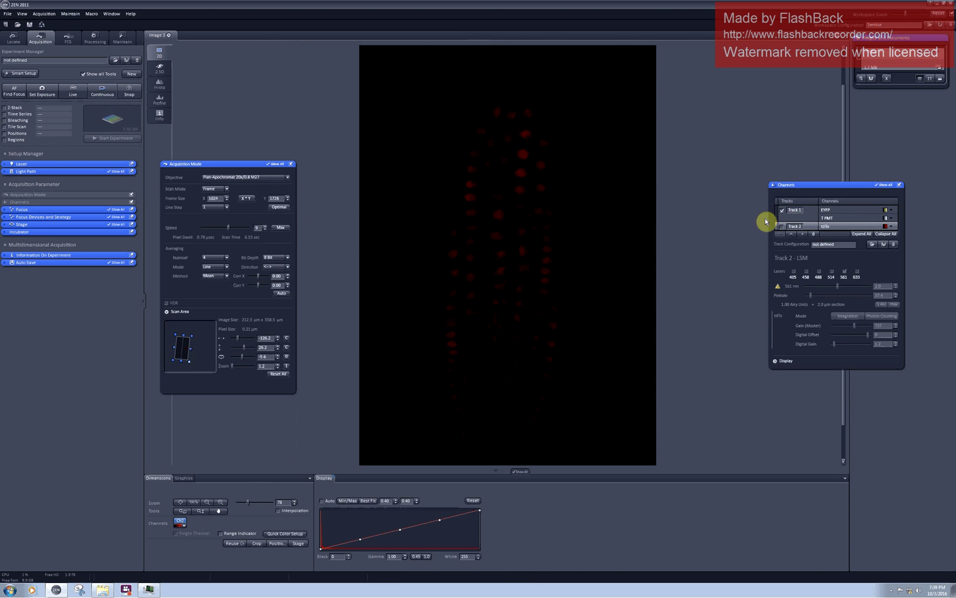
{"action": "left_click", "coordinate": [98, 92]}
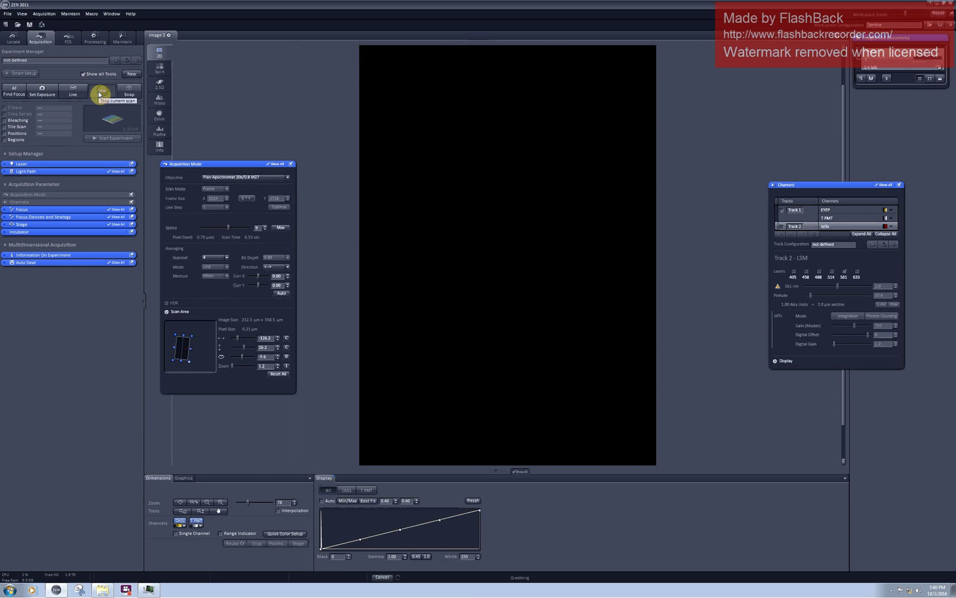
{"action": "left_click", "coordinate": [159, 68]}
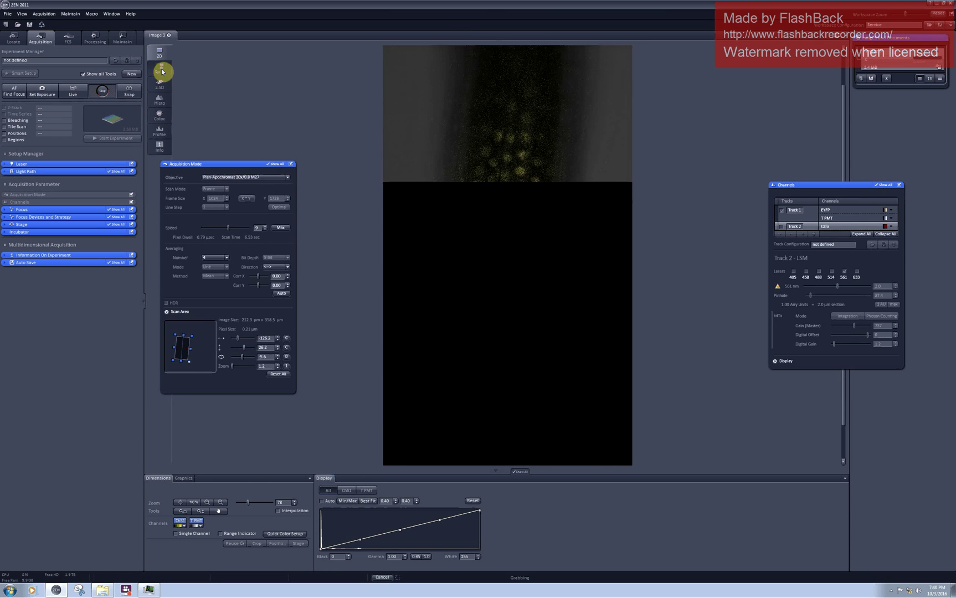
{"action": "left_click_drag", "start_coordinate": [247, 164], "coordinate": [572, 127]}
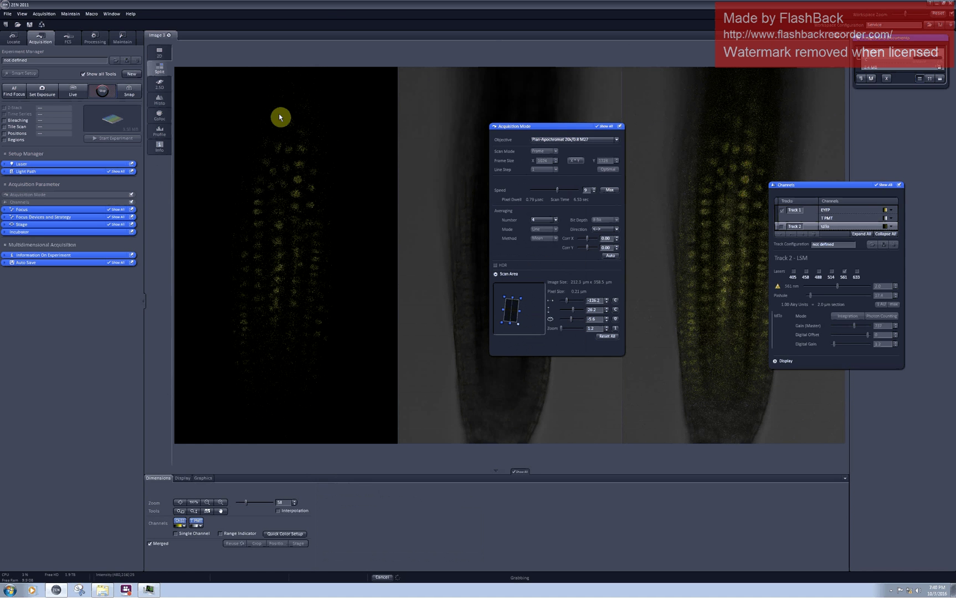
{"action": "left_click", "coordinate": [796, 210]}
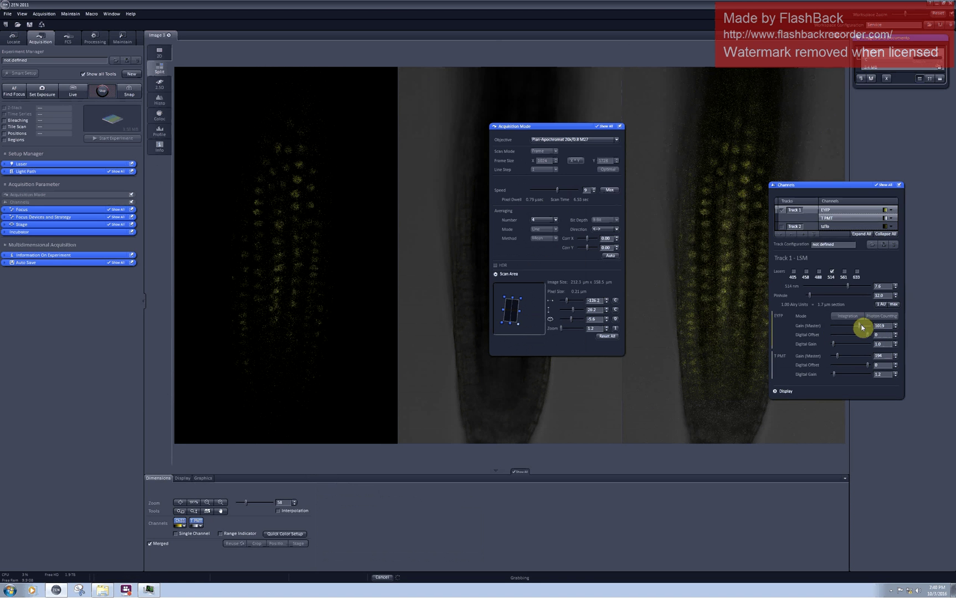
- Fine-tune the EYFP gain, then set scan speed 8 and averaging 8 instead of 16
{"action": "left_click_drag", "start_coordinate": [859, 325], "coordinate": [858, 327]}
{"action": "left_click_drag", "start_coordinate": [858, 325], "coordinate": [860, 325]}
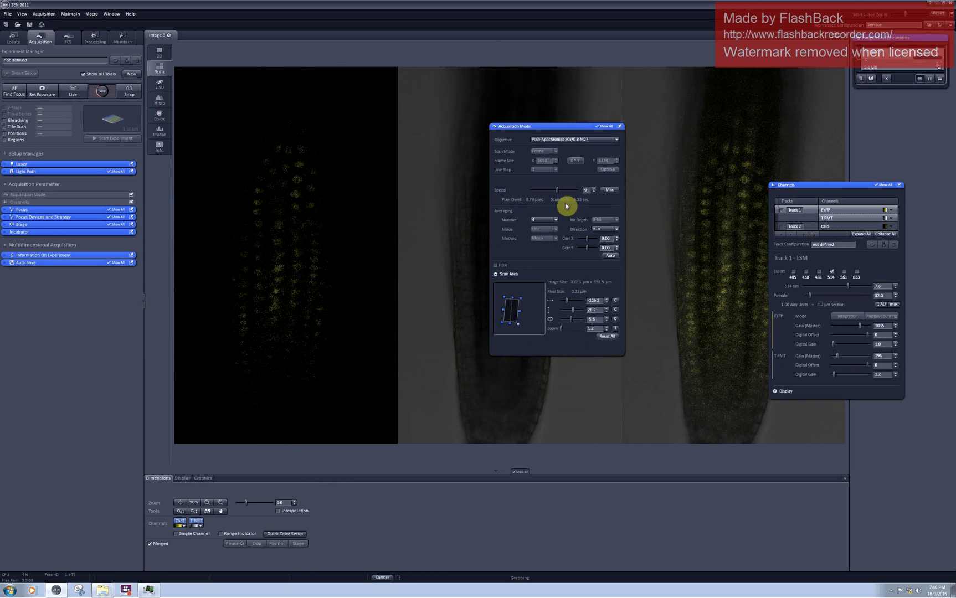
{"action": "left_click", "coordinate": [593, 192]}
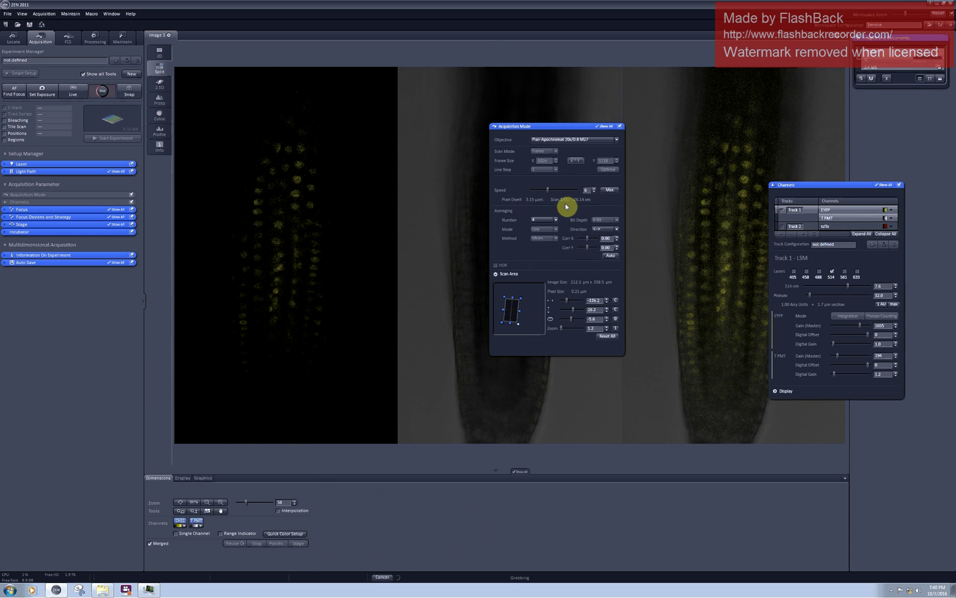
{"action": "left_click", "coordinate": [545, 220]}
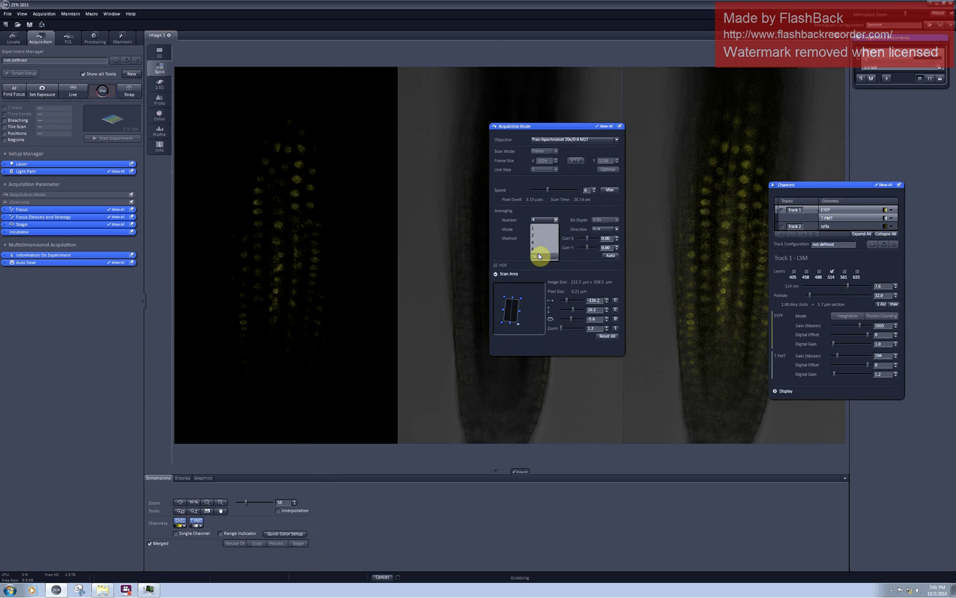
{"action": "left_click", "coordinate": [536, 256]}
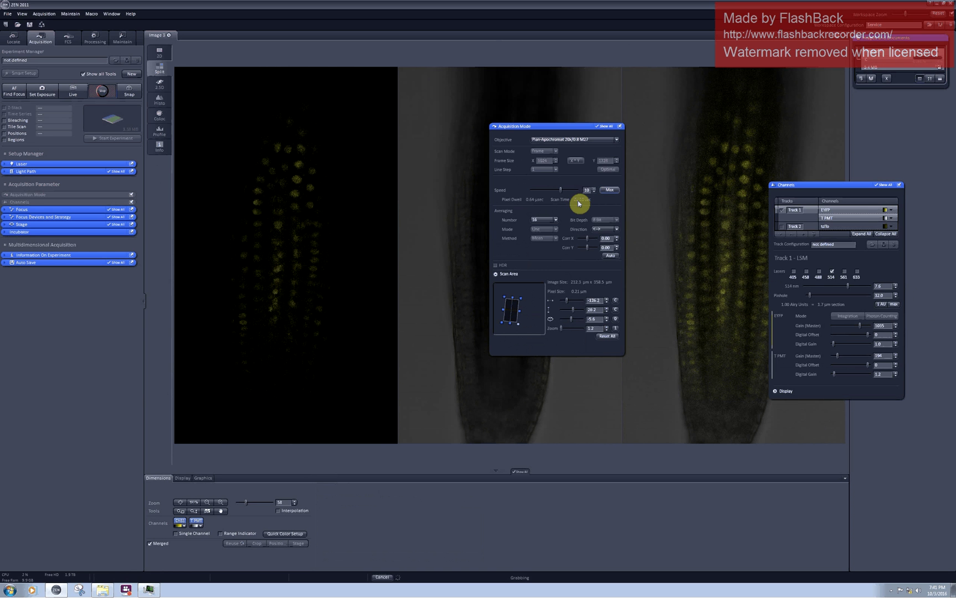
{"action": "left_click", "coordinate": [540, 220]}
{"action": "left_click", "coordinate": [542, 249]}
{"action": "left_click", "coordinate": [594, 192]}
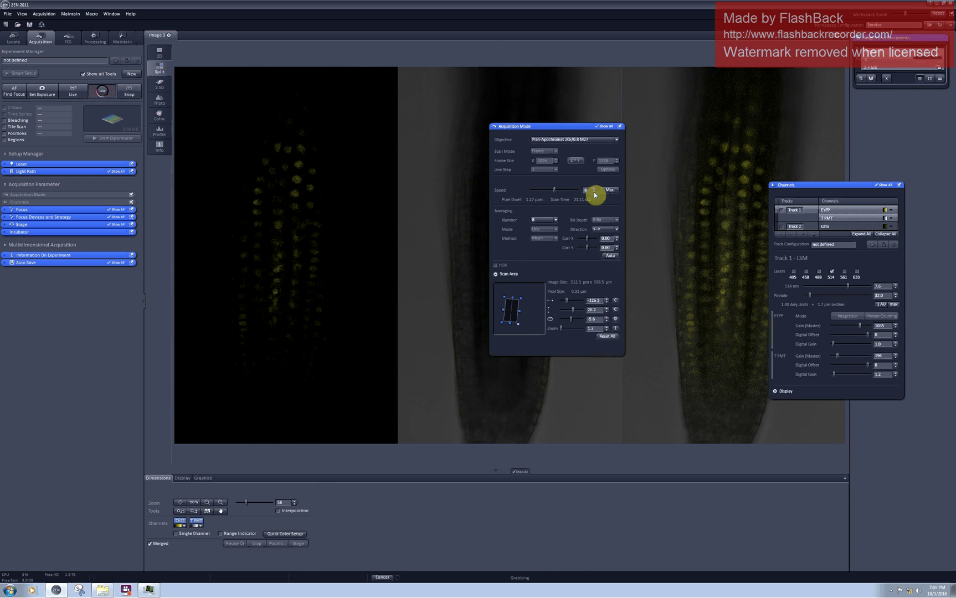
- Raise the 514 nm laser to 15.8, adjust EYFP gain, set transmitted gain 218, and rescan
{"action": "left_click", "coordinate": [851, 288]}
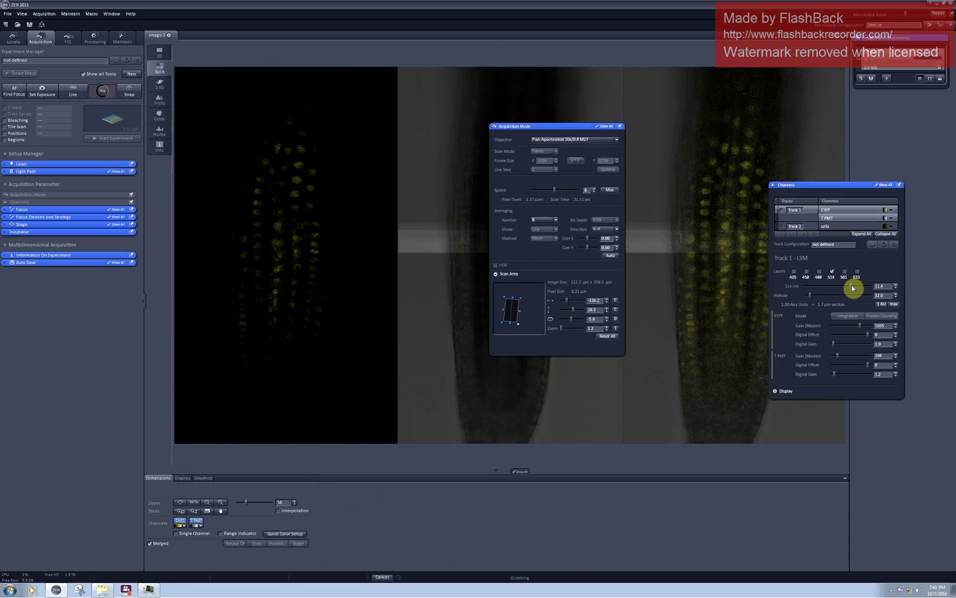
{"action": "left_click_drag", "start_coordinate": [851, 285], "coordinate": [854, 285]}
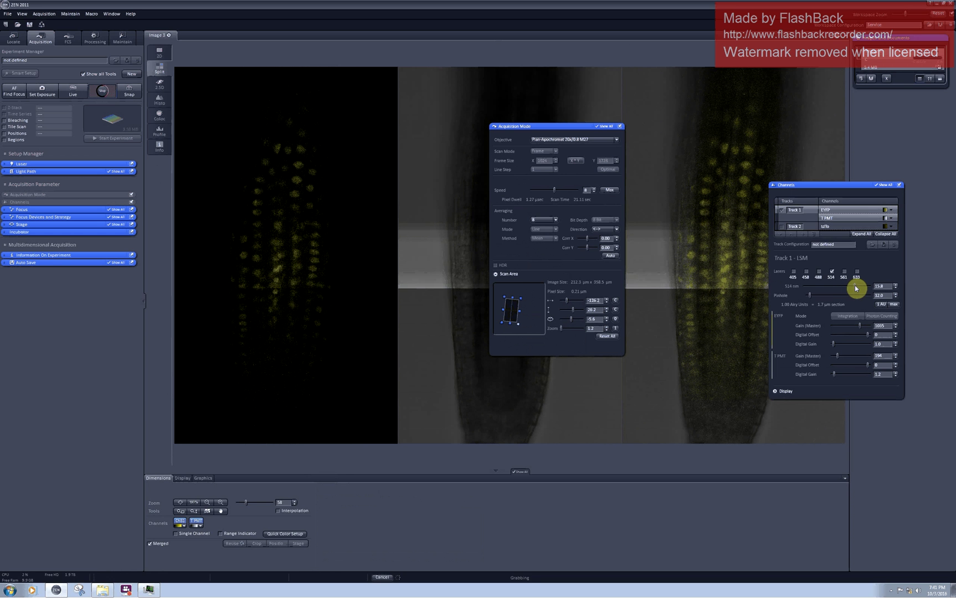
{"action": "left_click", "coordinate": [855, 326]}
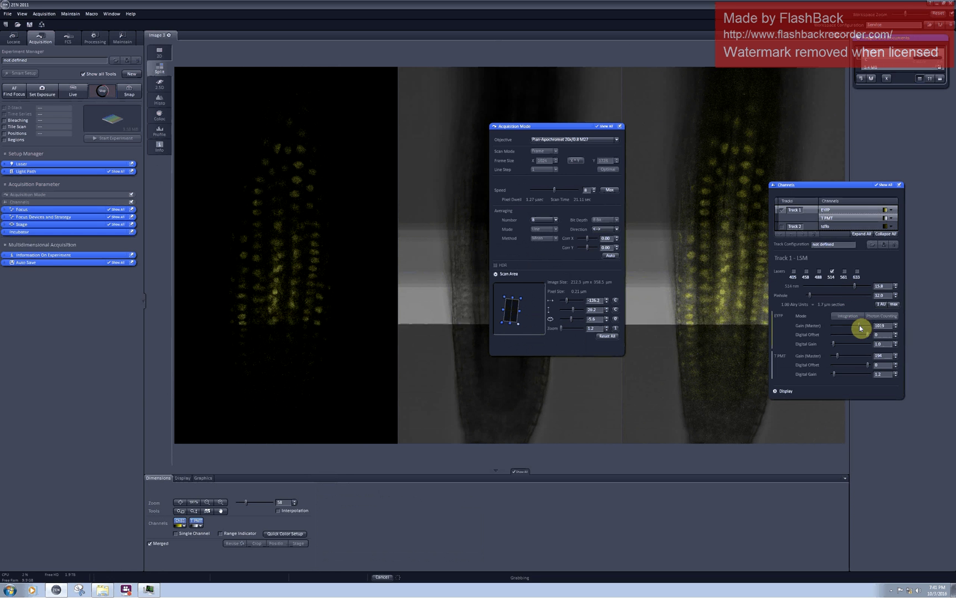
{"action": "left_click", "coordinate": [856, 327]}
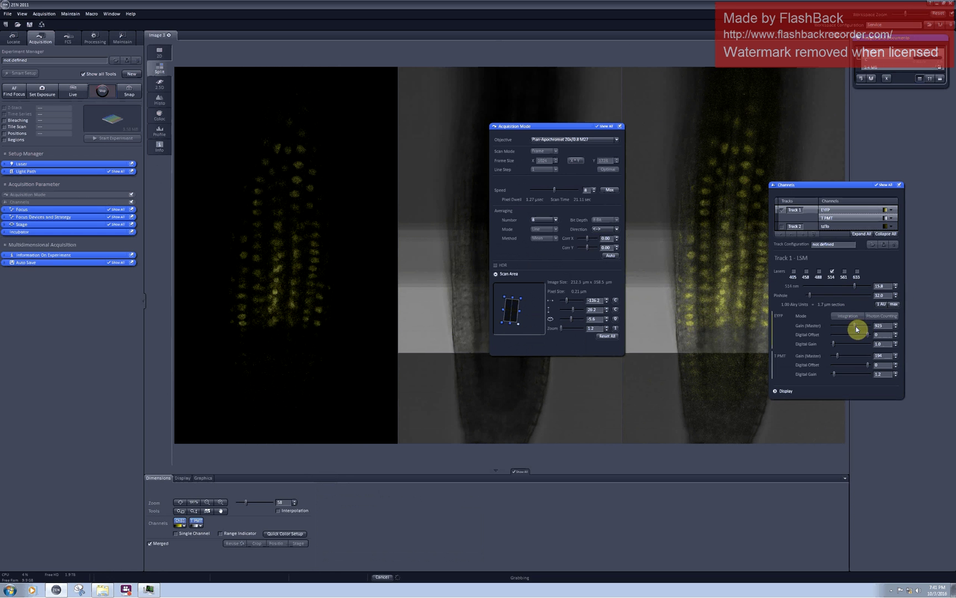
{"action": "left_click", "coordinate": [838, 357]}
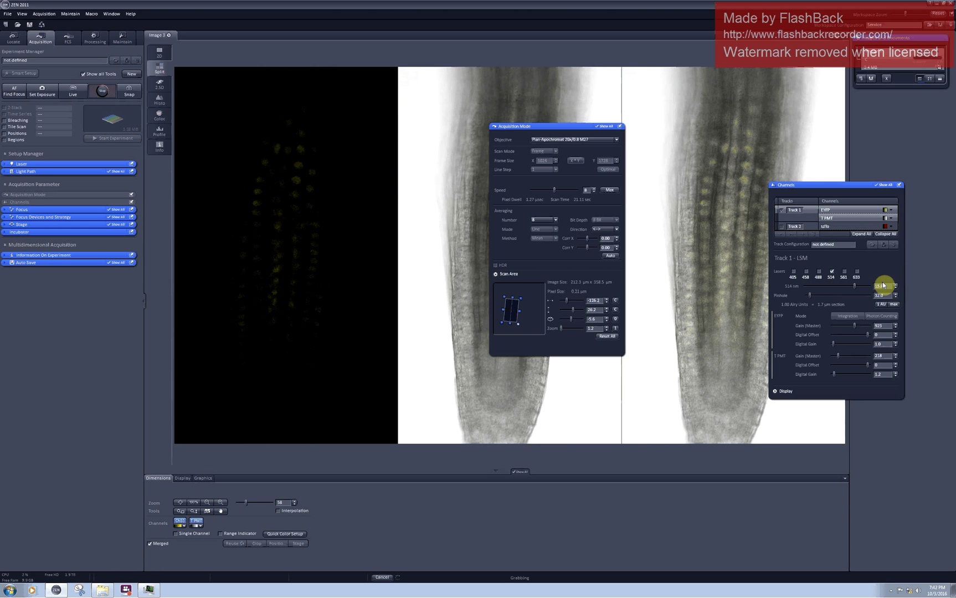
{"action": "left_click", "coordinate": [74, 93]}
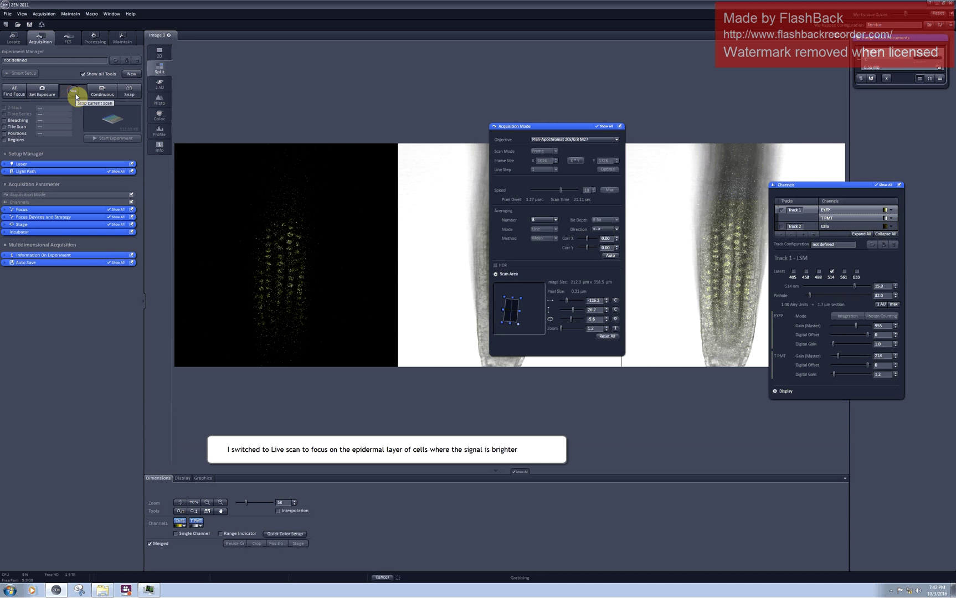
{"action": "left_click", "coordinate": [106, 95]}
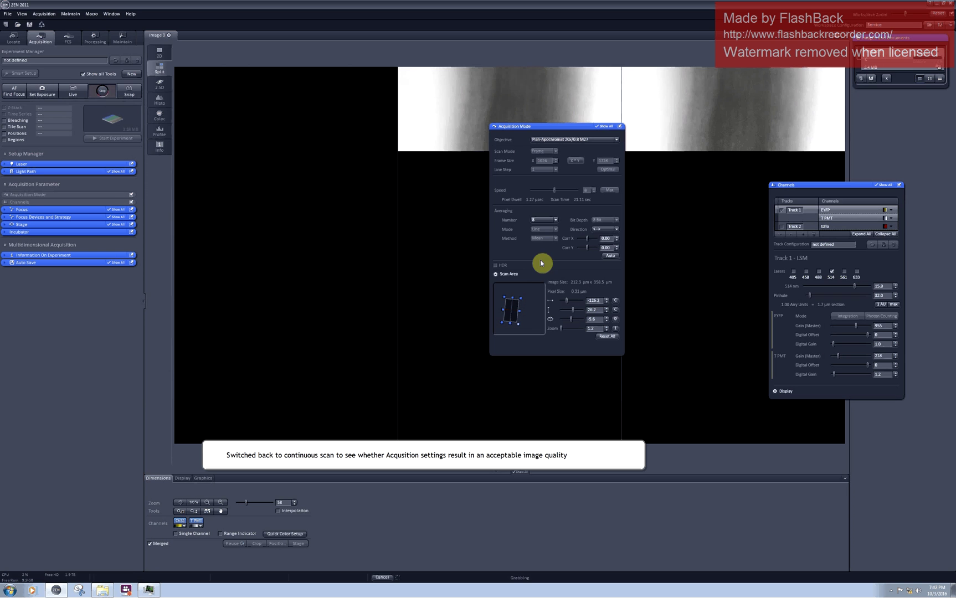